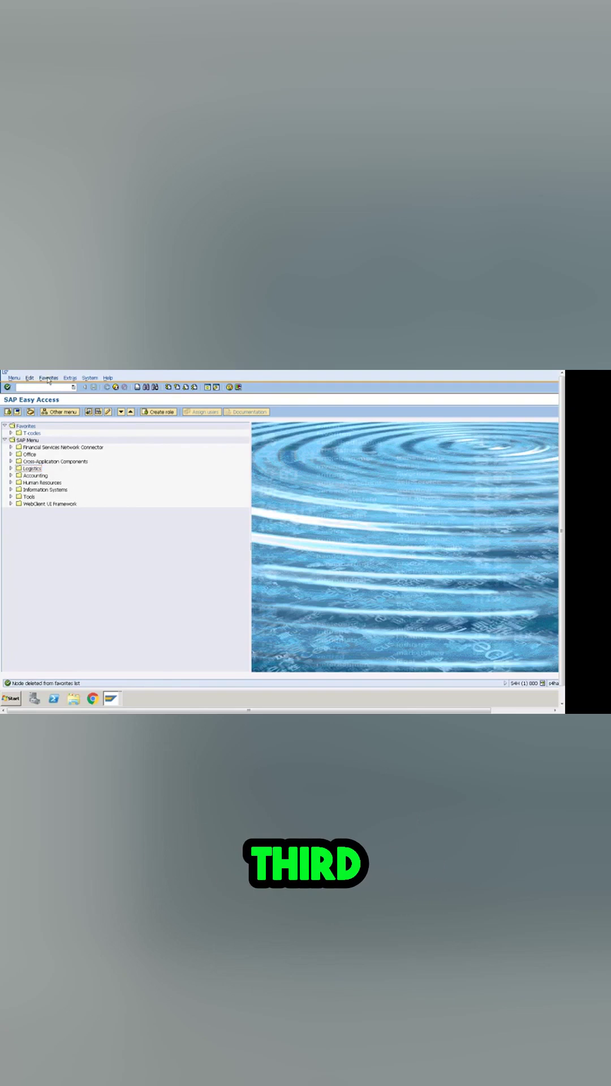
# Add a favorites folder named 'Sales' beneath the T-codes folder.
pyautogui.click(49, 378)
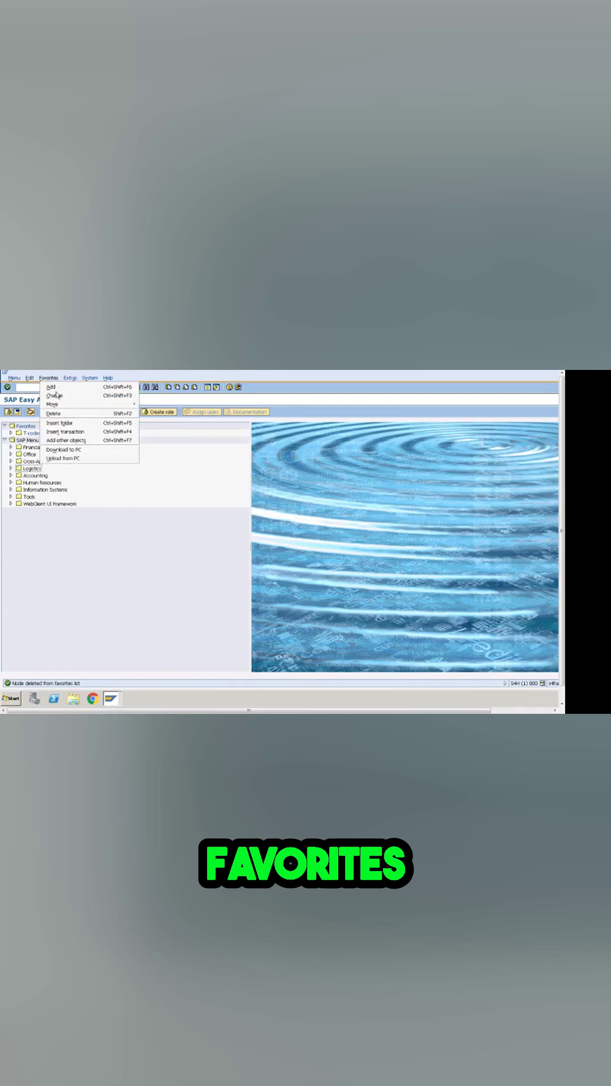
pyautogui.click(62, 423)
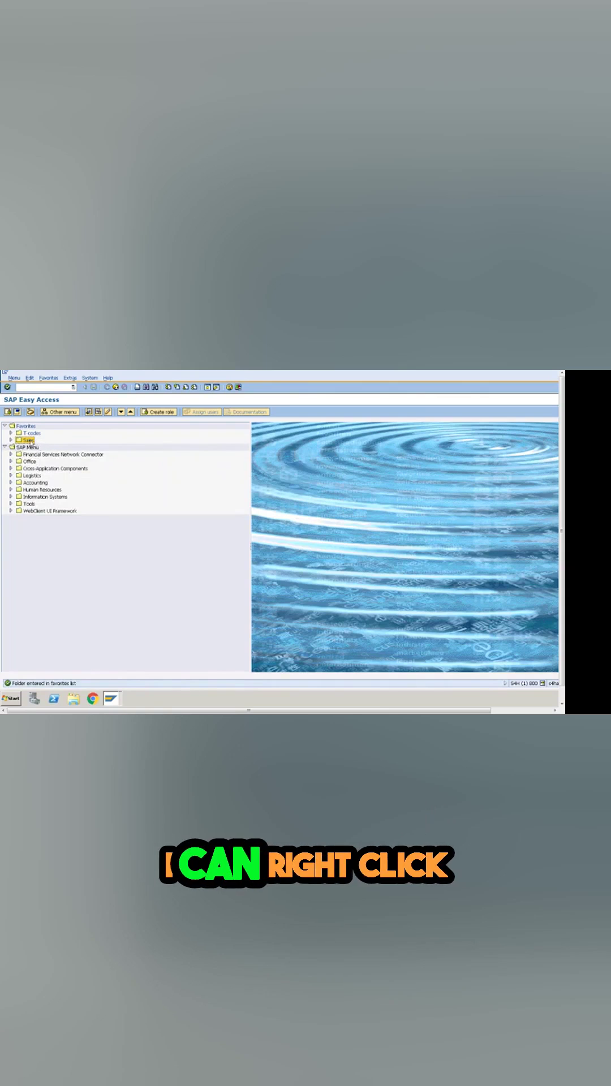
# Insert transaction VA11 (Create Inquiry) into the Sales folder.
pyautogui.rightClick(28, 440)
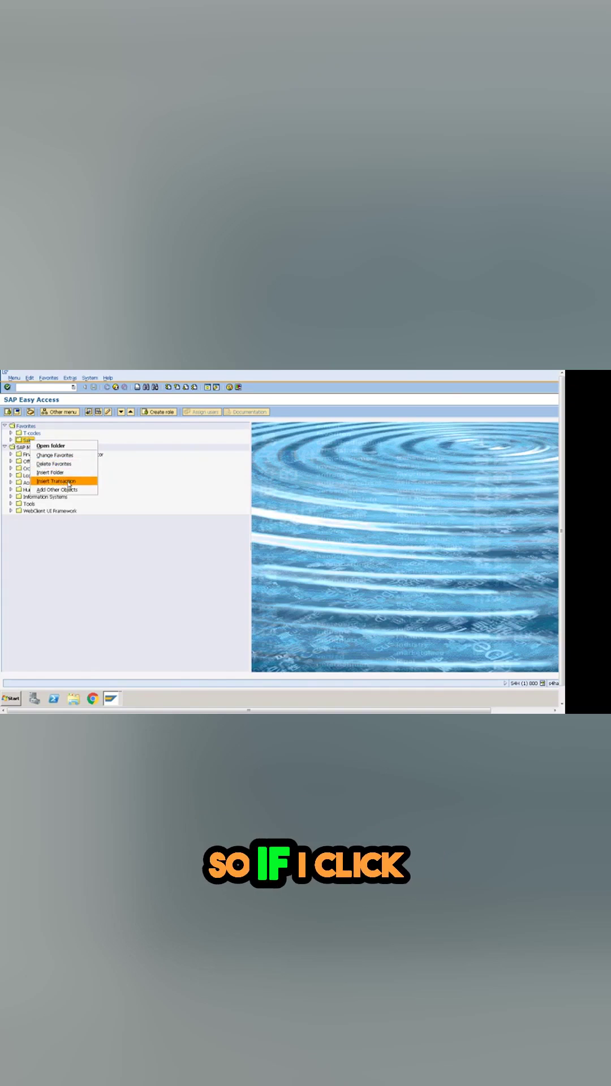
pyautogui.click(69, 483)
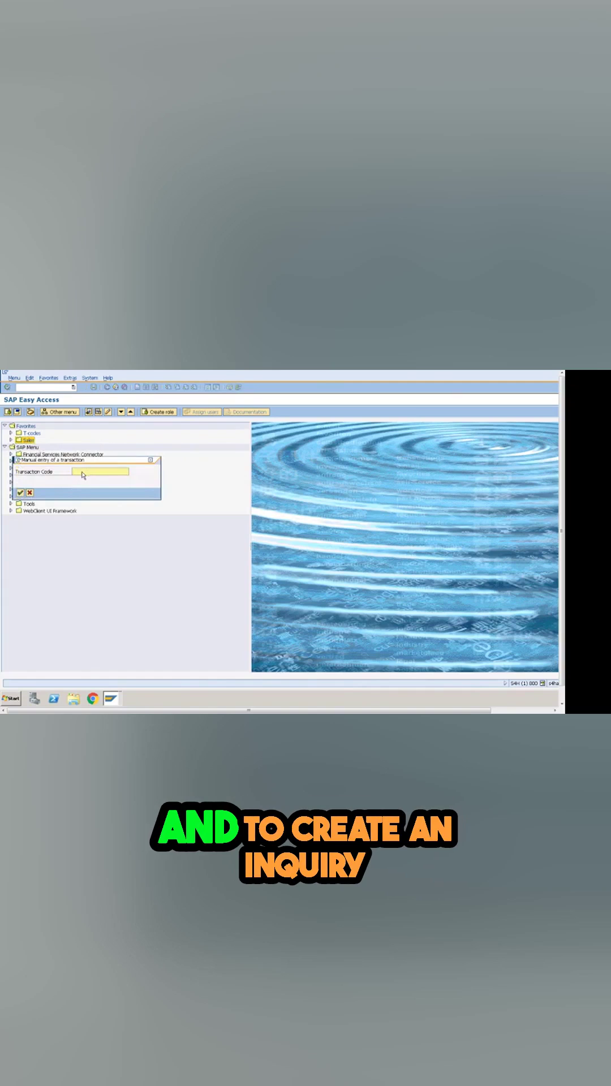
pyautogui.write('v')
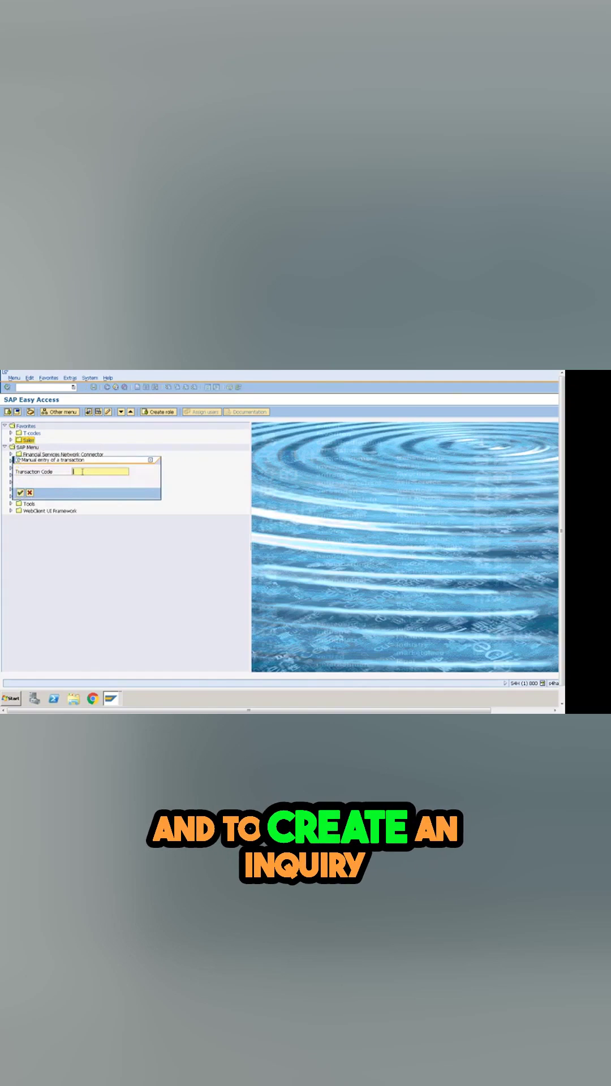
pyautogui.write('a11')
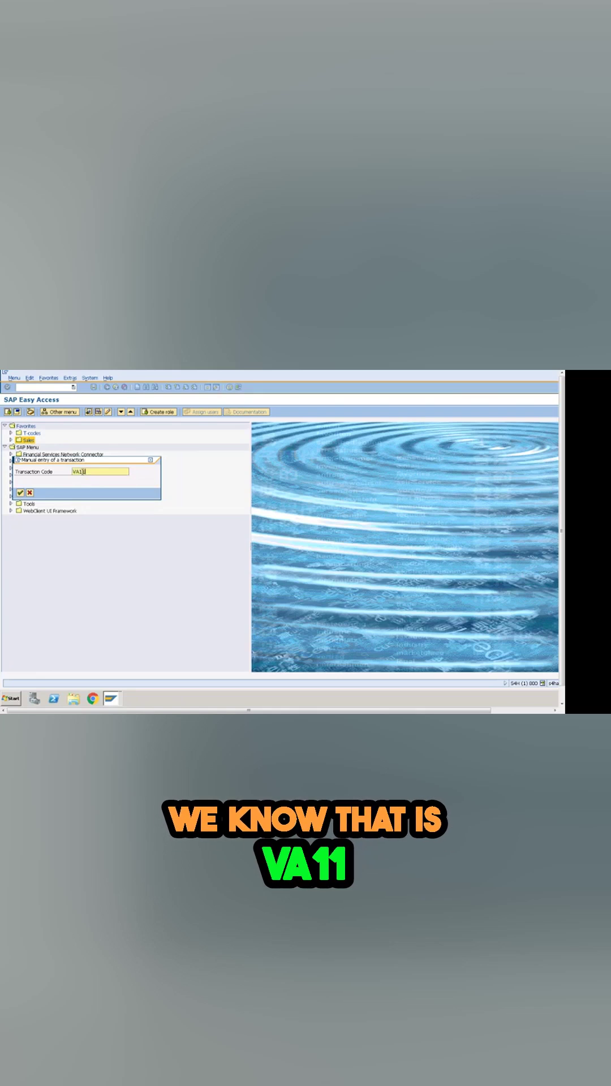
pyautogui.press('Return')
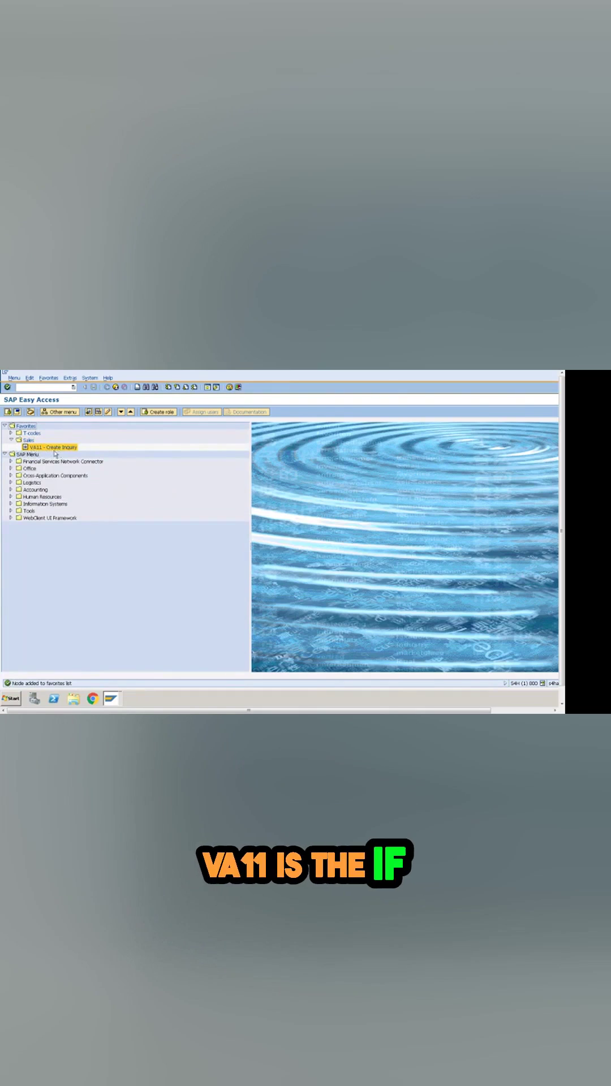
# Add VA13 (Display Inquiry) to the Sales folder, then select the VA11 entry.
pyautogui.rightClick(26, 440)
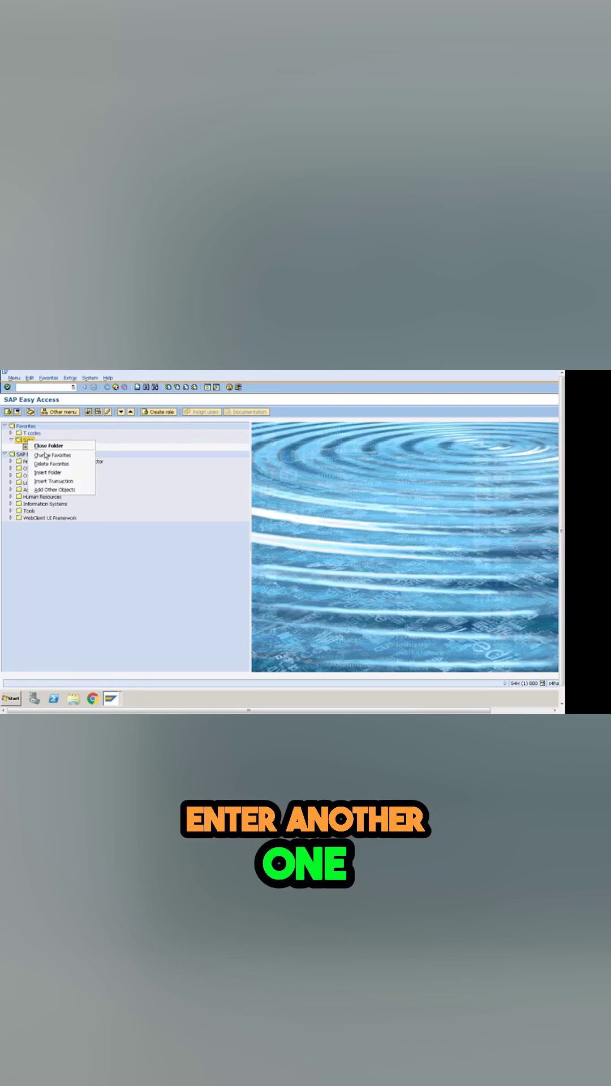
pyautogui.click(53, 481)
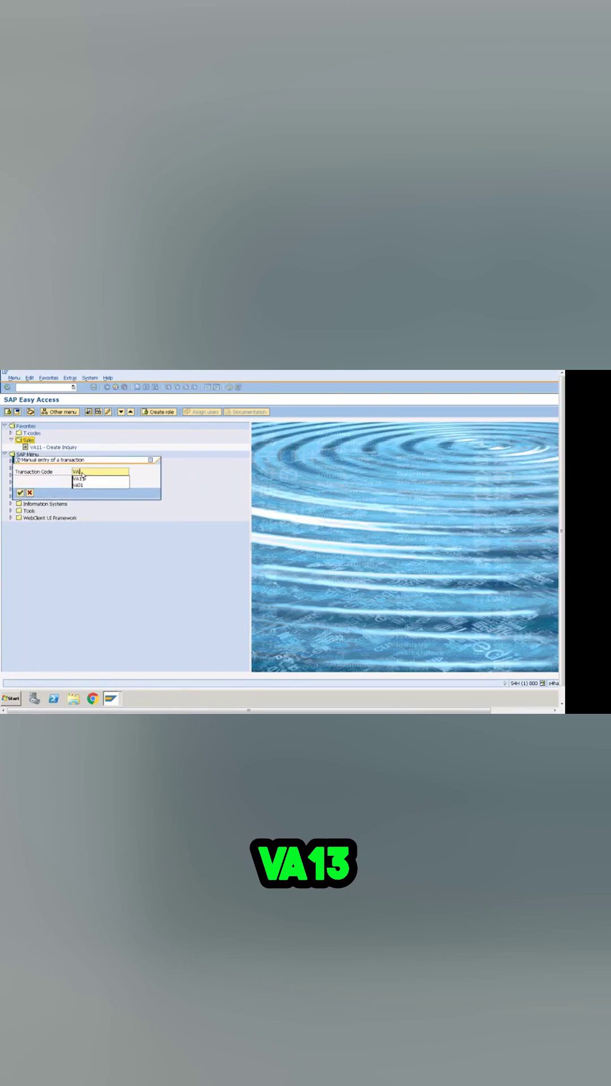
pyautogui.press('Return')
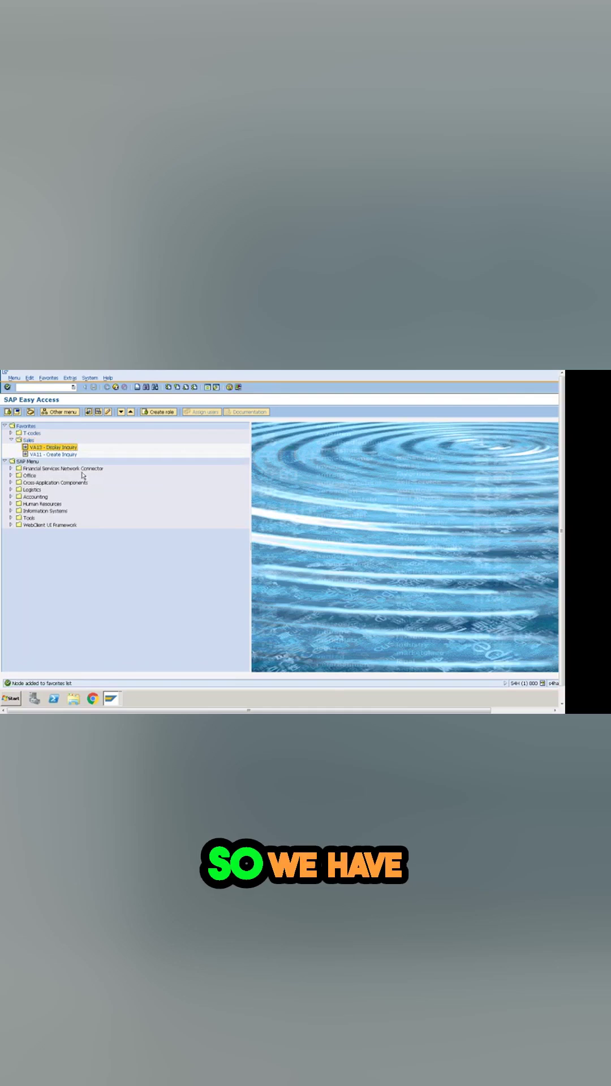
pyautogui.click(51, 455)
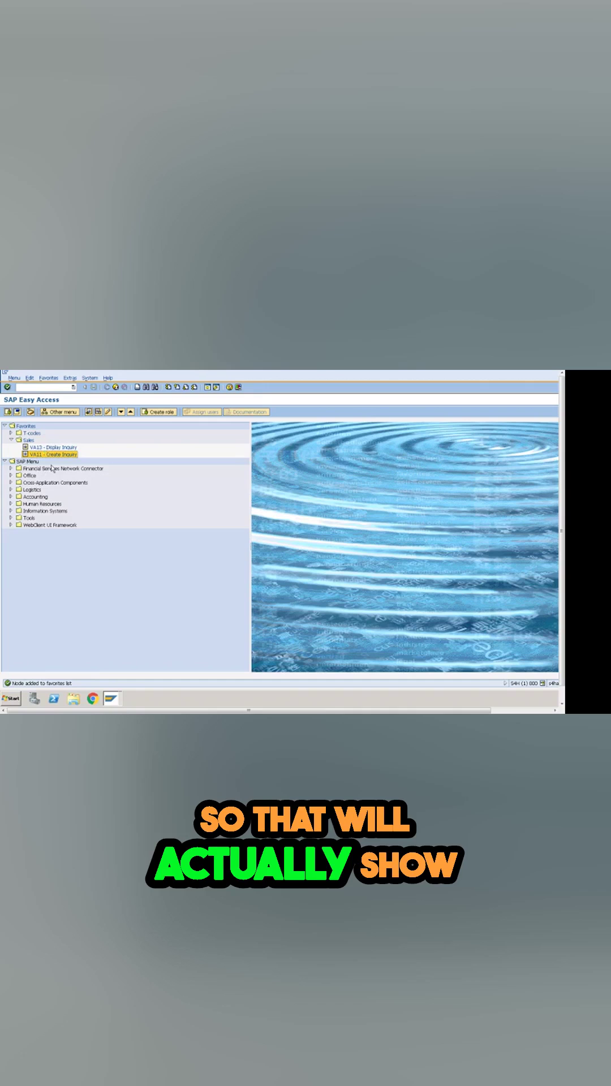
# Create a 'Sales Order' subfolder inside Sales, above VA13 and VA11.
pyautogui.rightClick(29, 440)
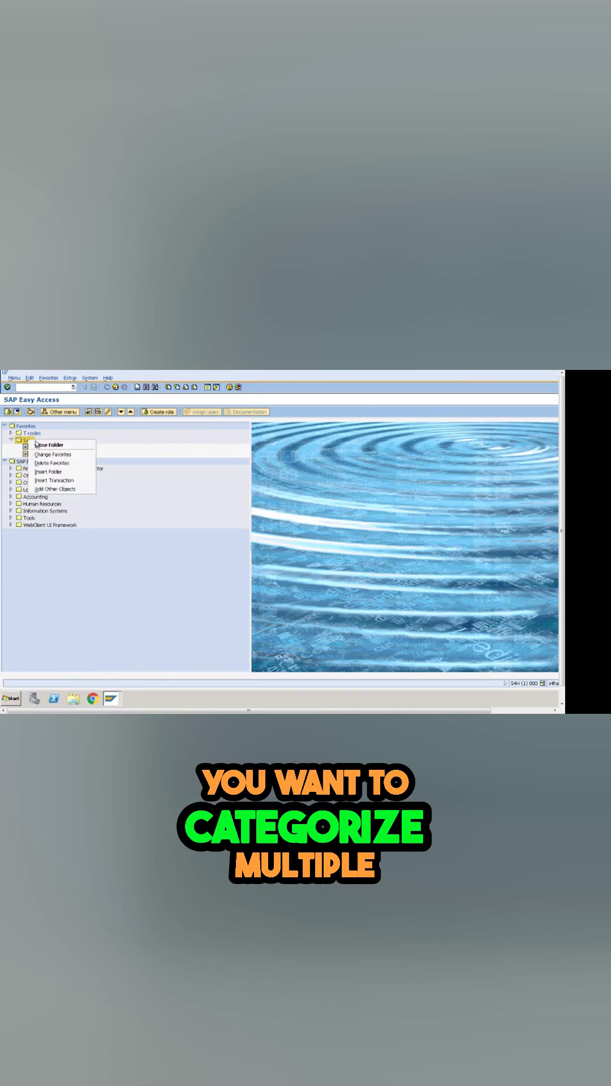
pyautogui.click(53, 472)
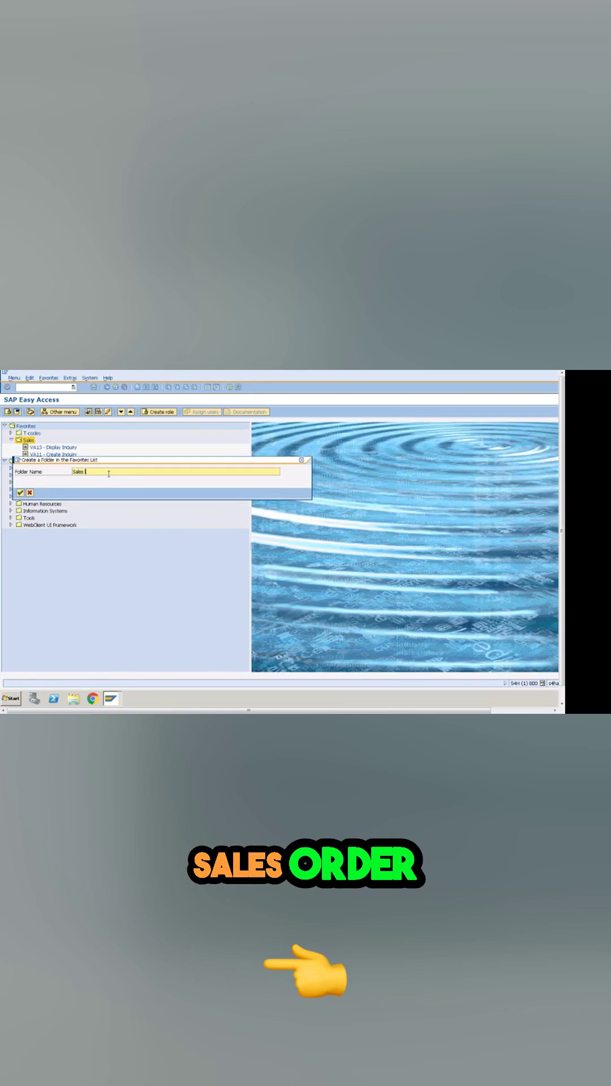
pyautogui.write('Order')
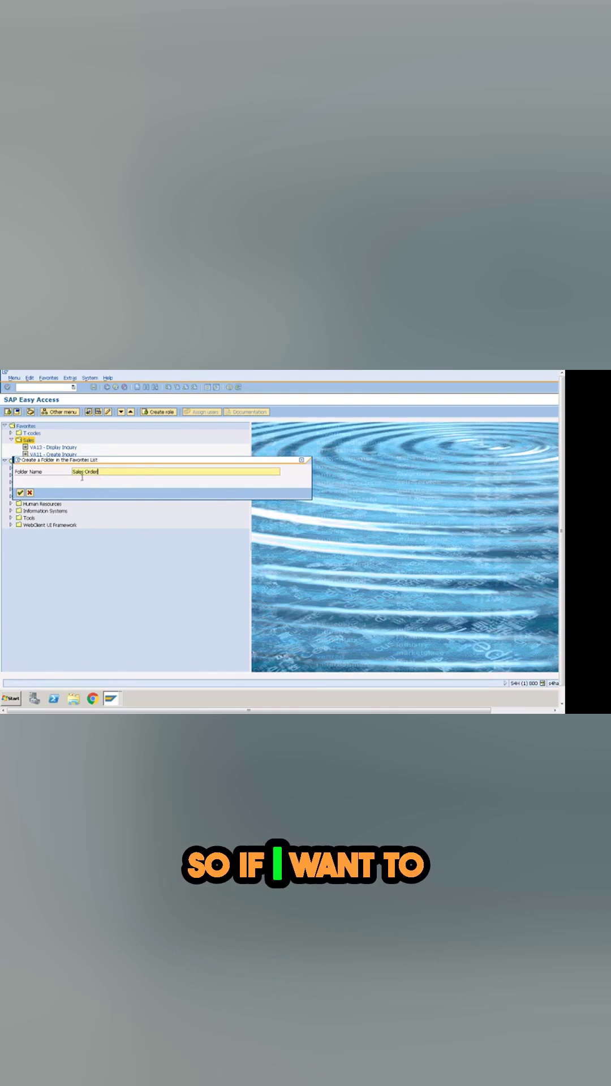
pyautogui.click(20, 492)
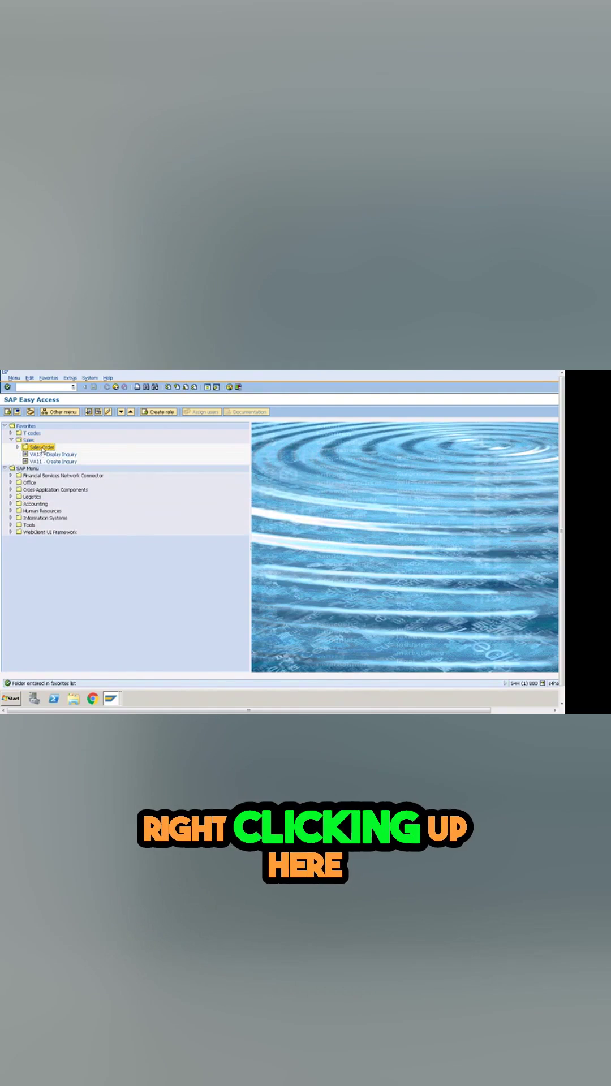
# Insert VA01 (Create Sales Order) into the Sales Order subfolder.
pyautogui.rightClick(45, 448)
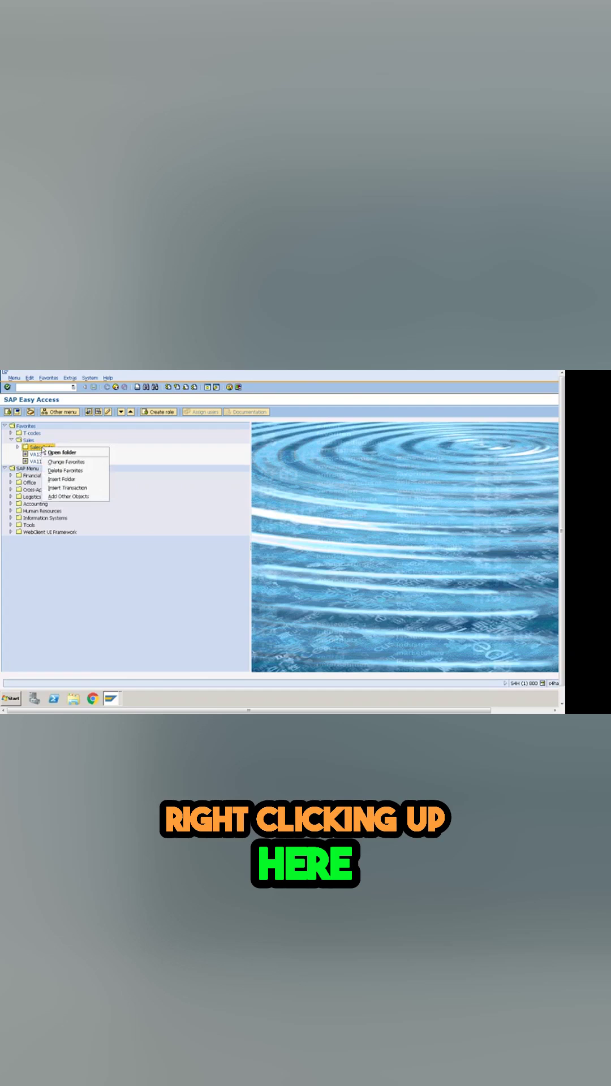
pyautogui.click(66, 487)
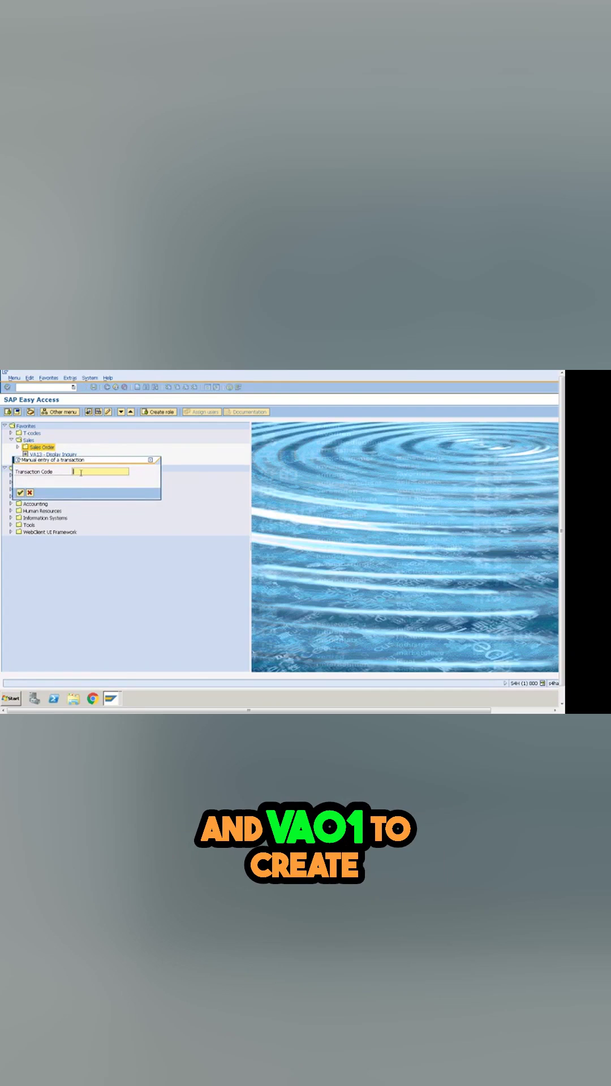
pyautogui.write('VA01')
pyautogui.press('Return')
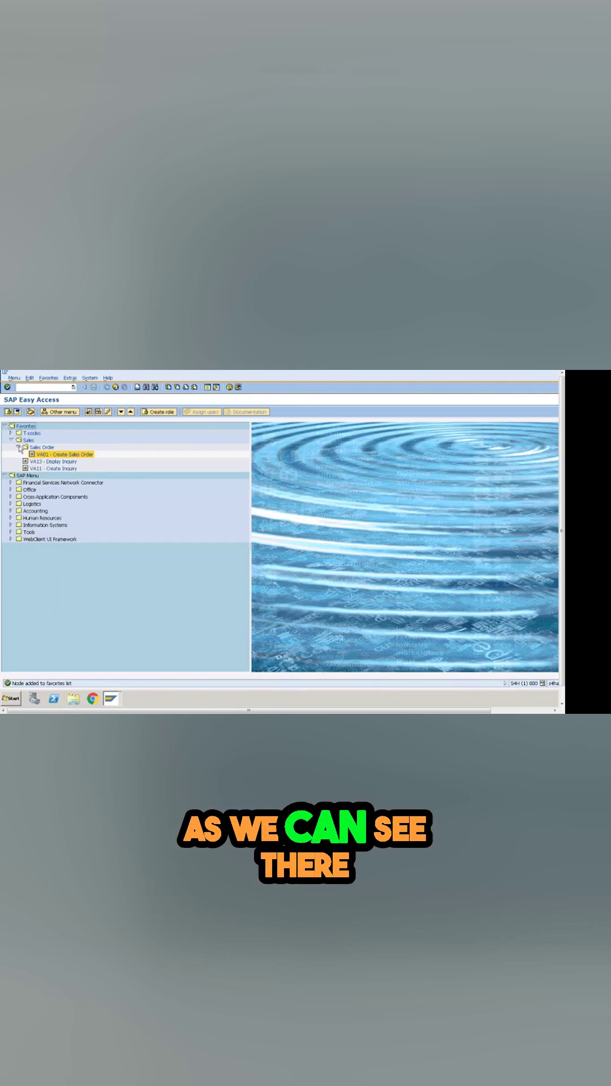
# Toggle the Sales Order folder closed, open, then closed again so VA01 is hidden.
pyautogui.click(19, 447)
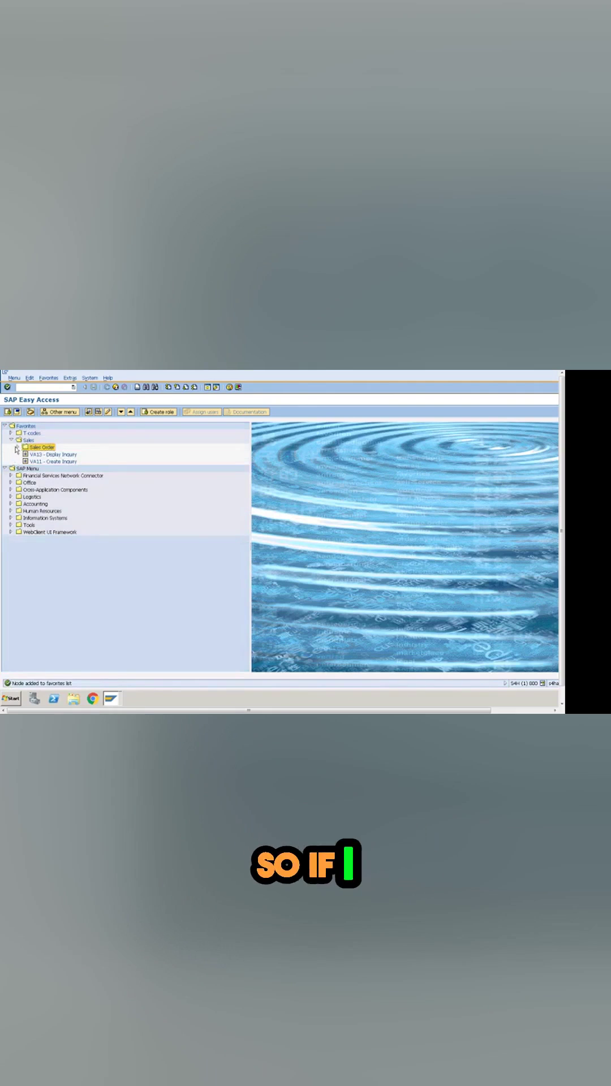
pyautogui.click(19, 446)
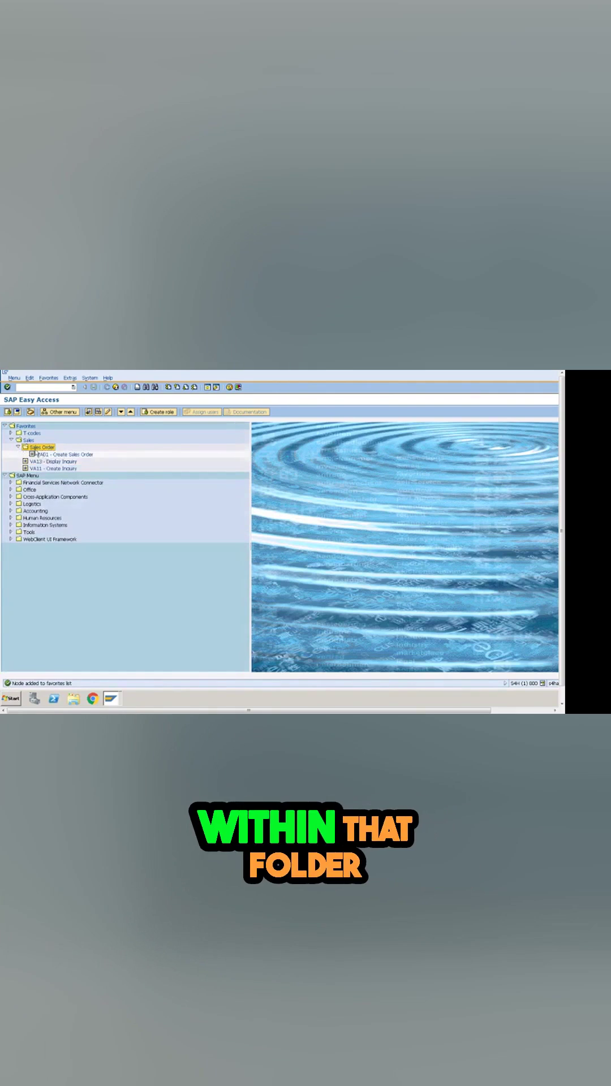
pyautogui.click(19, 448)
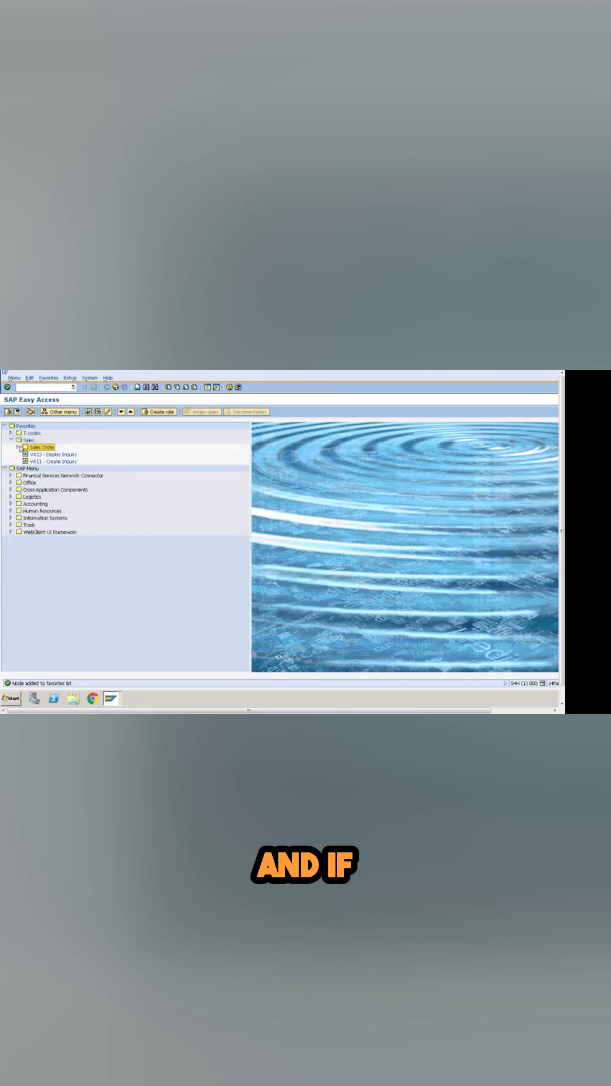